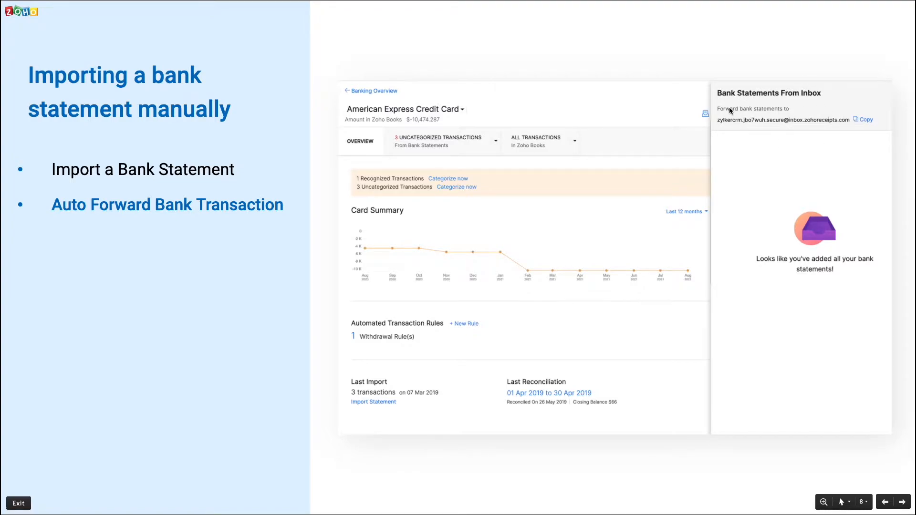
key(Right)
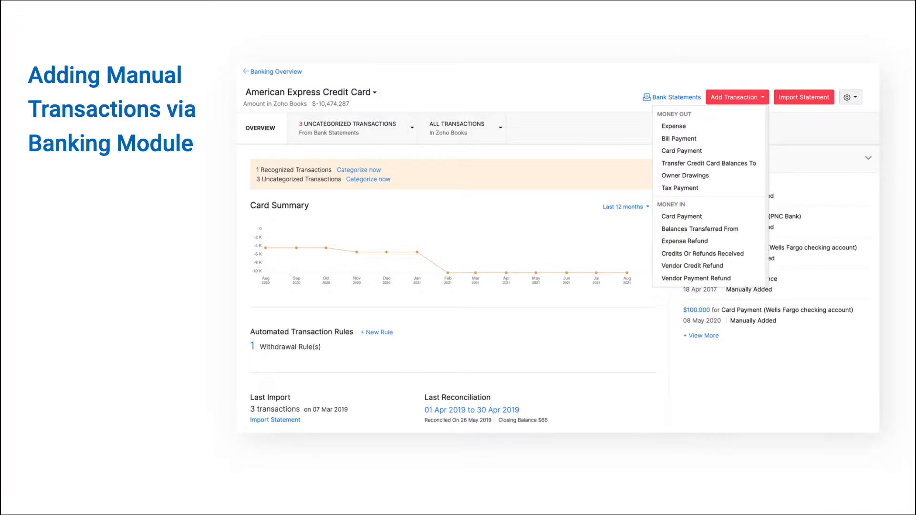
key(Right)
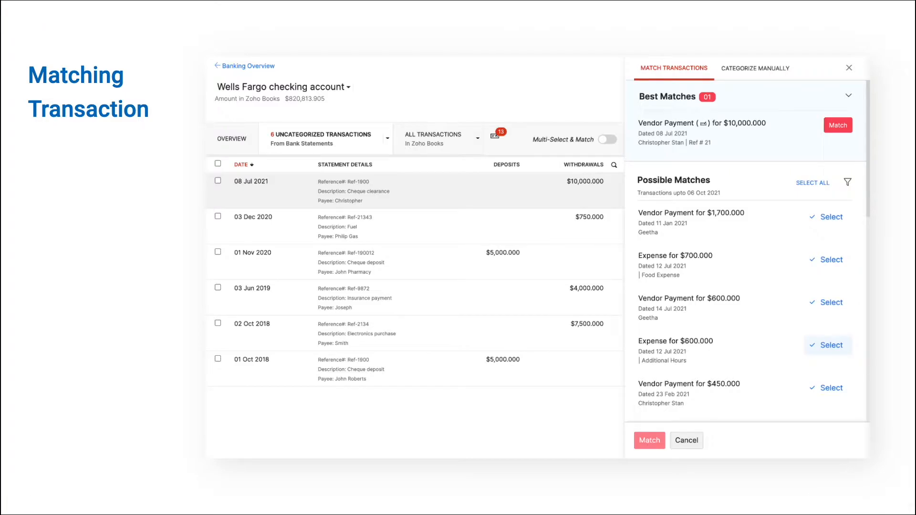
key(Right)
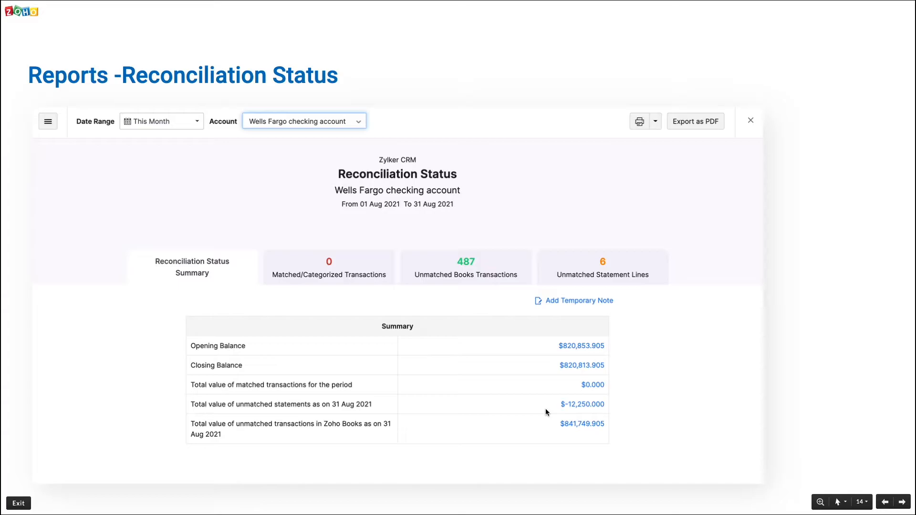
key(Right)
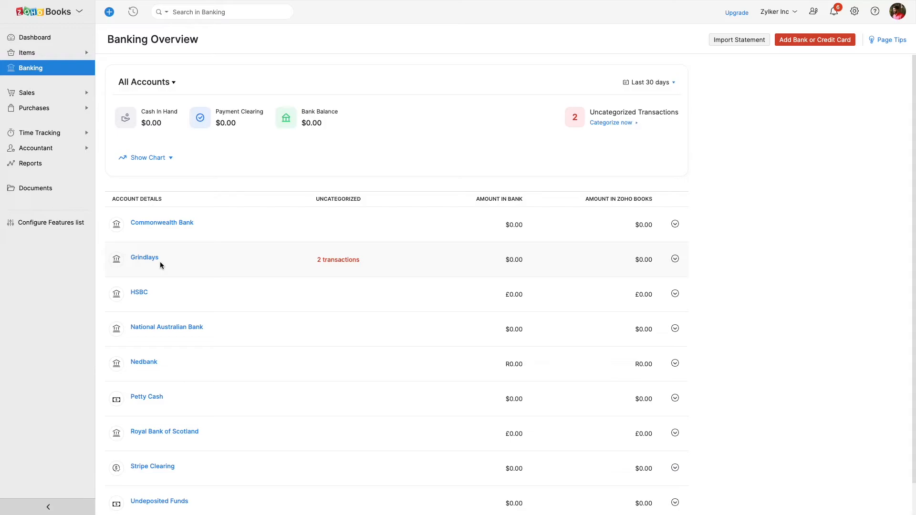
- Upload sample_bankstatement.csv as a statement import for the Grindlays account and proceed to the field mapping
click(153, 256)
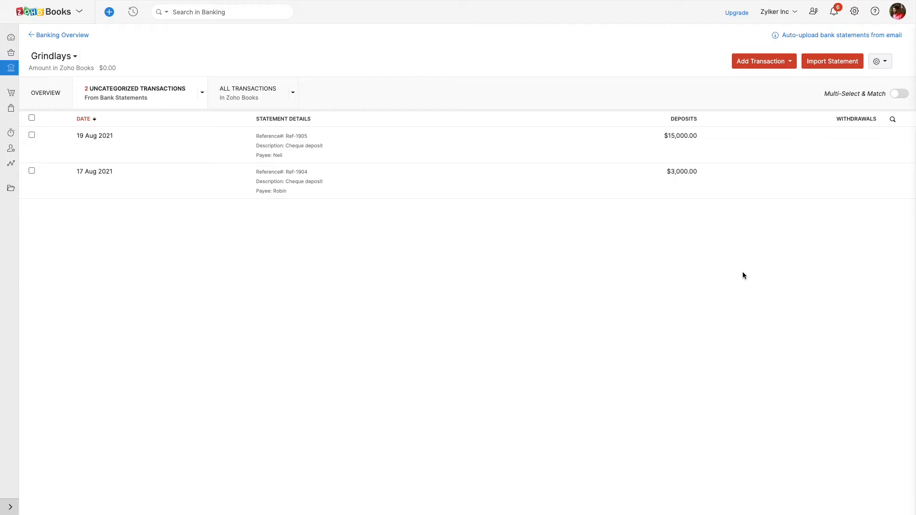
click(833, 62)
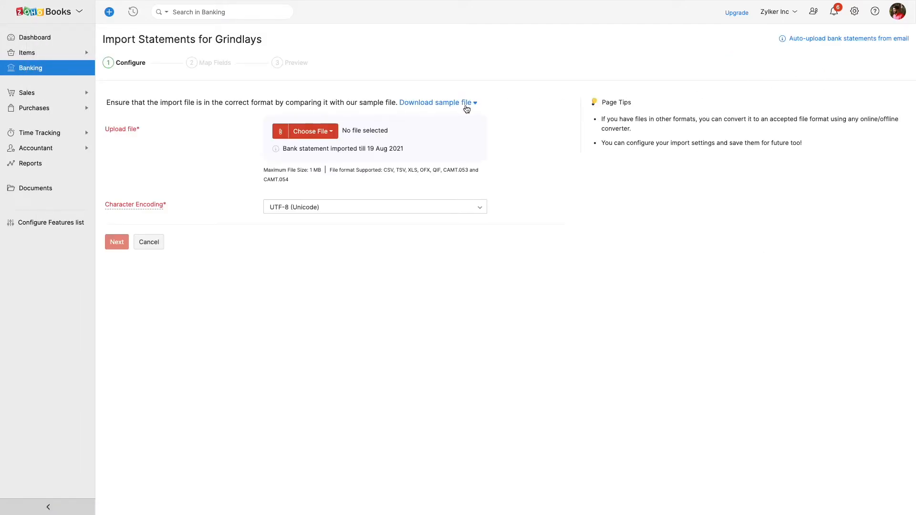
click(414, 104)
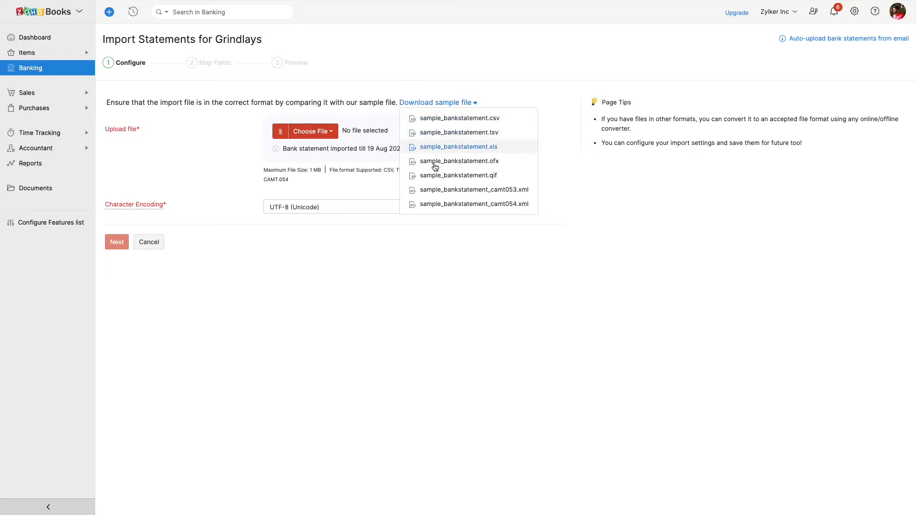
click(477, 288)
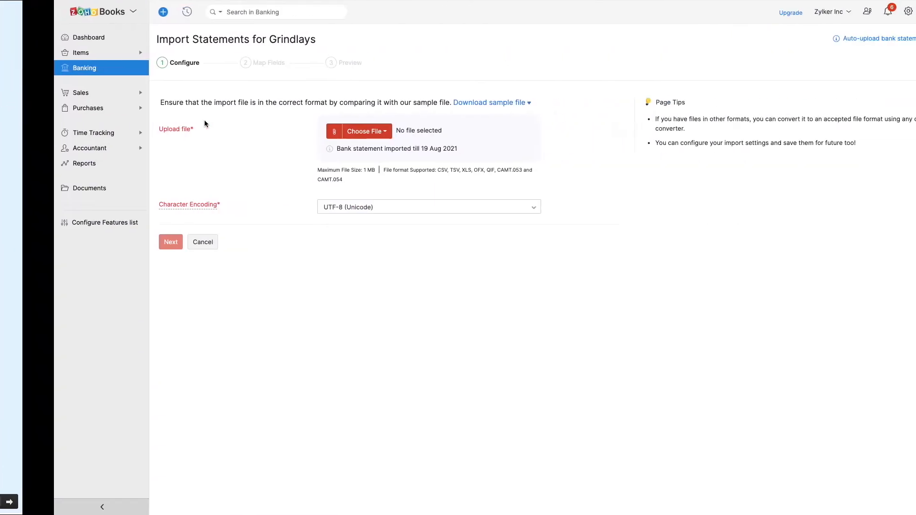
click(323, 133)
click(324, 148)
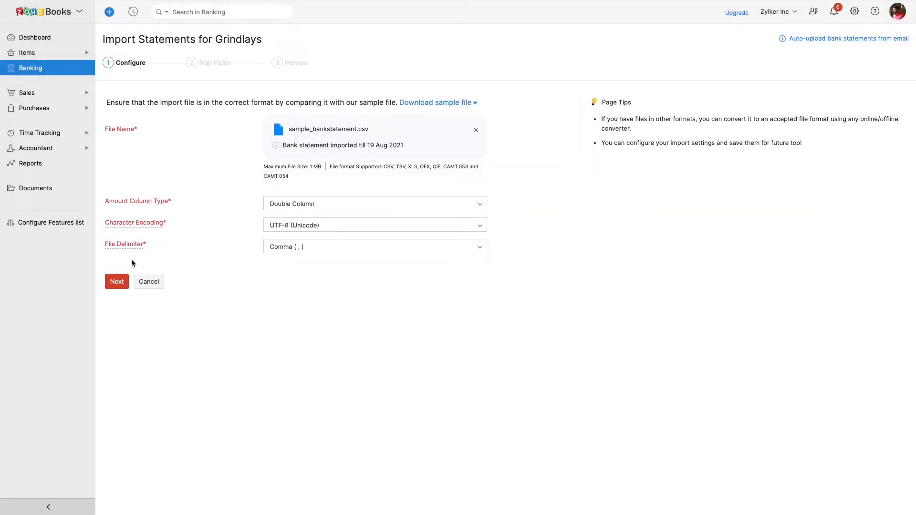
click(117, 282)
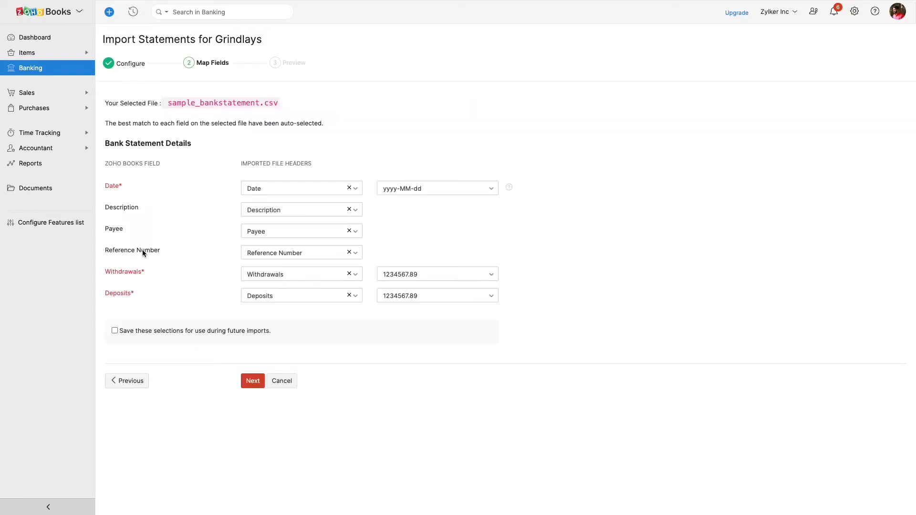
- Set the statement's date format to dd/MM/yy and import the statement lines
click(409, 190)
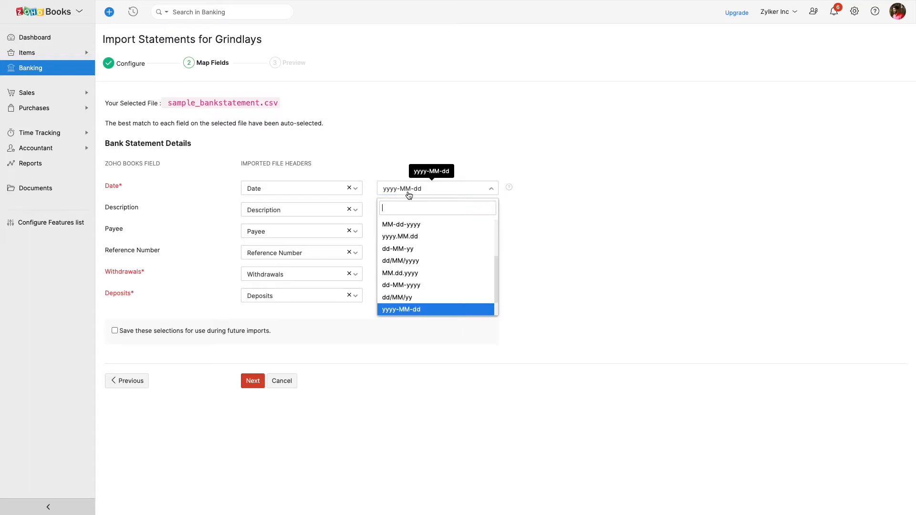
click(423, 300)
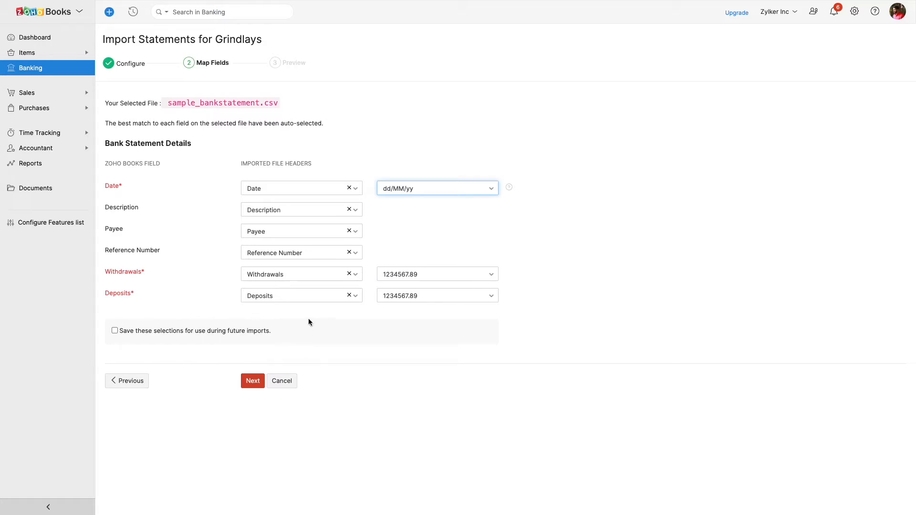
click(248, 384)
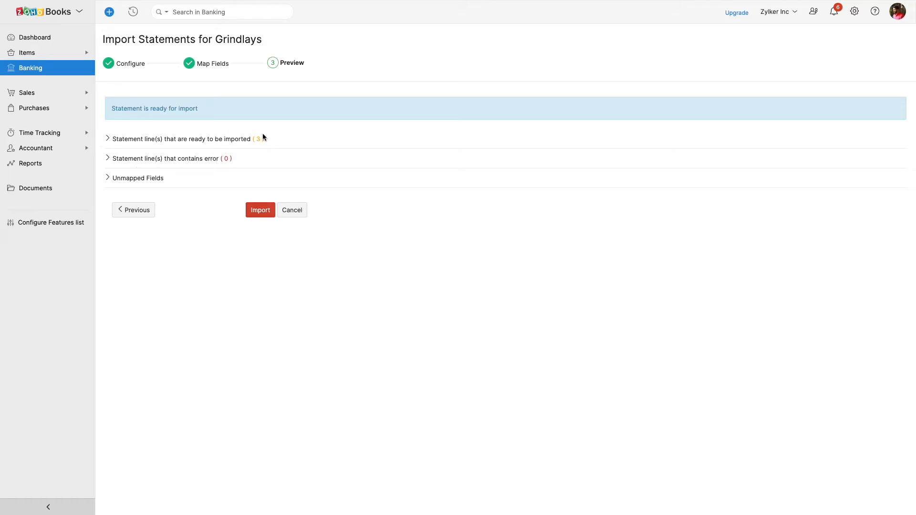
click(256, 216)
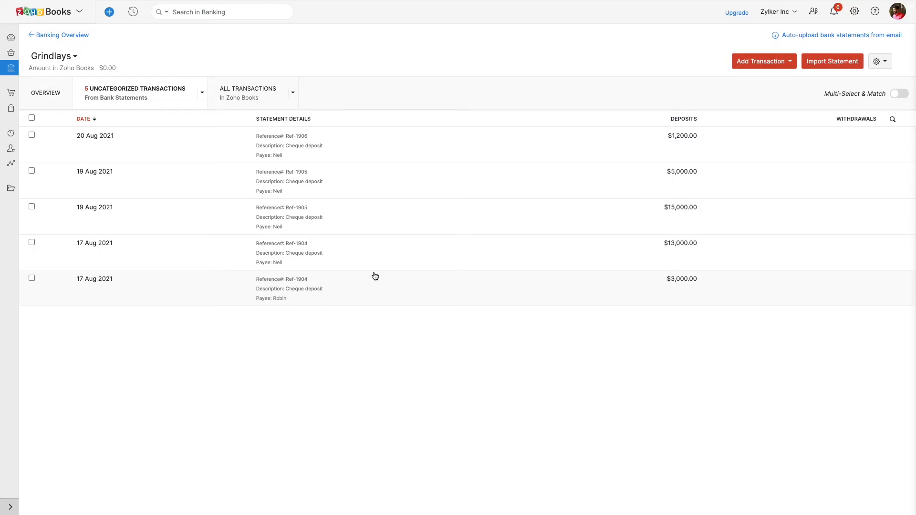
- Match the 19 Aug 2021 deposit of $15,000.00 with its customer payment and check the account's full transaction list
click(314, 218)
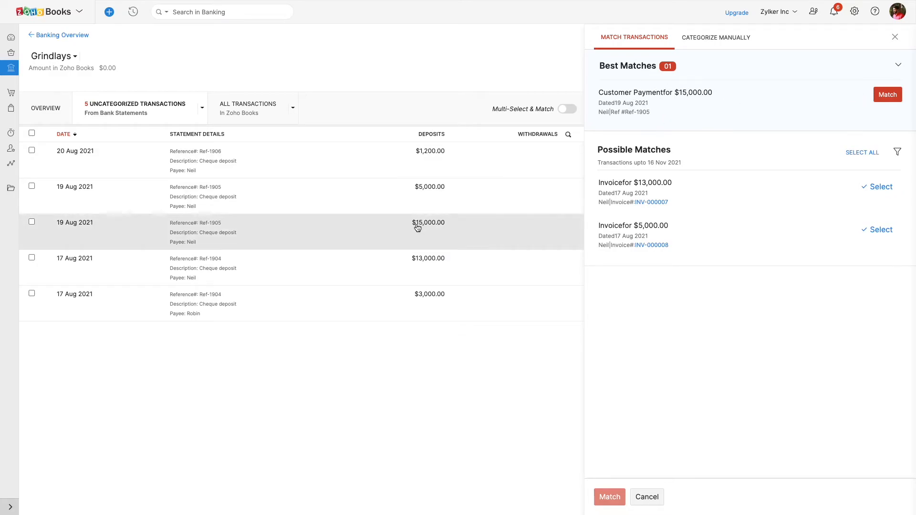
click(888, 94)
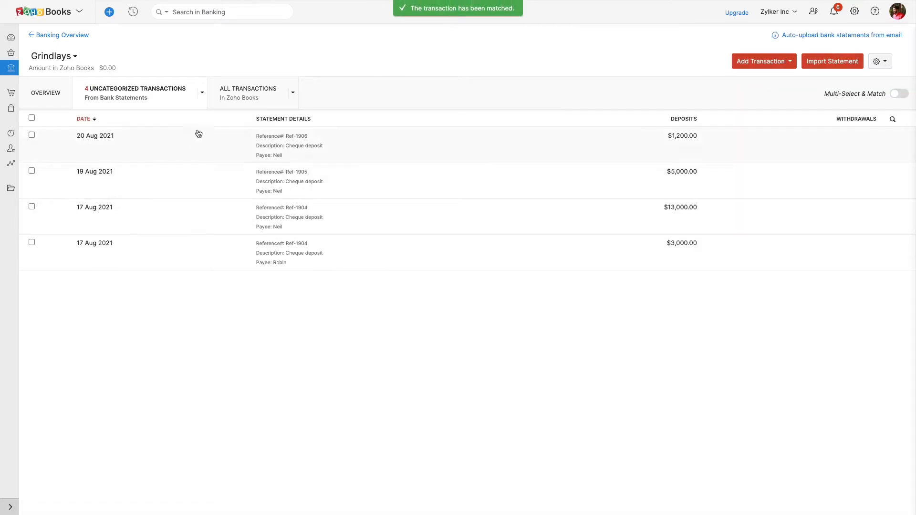
click(232, 99)
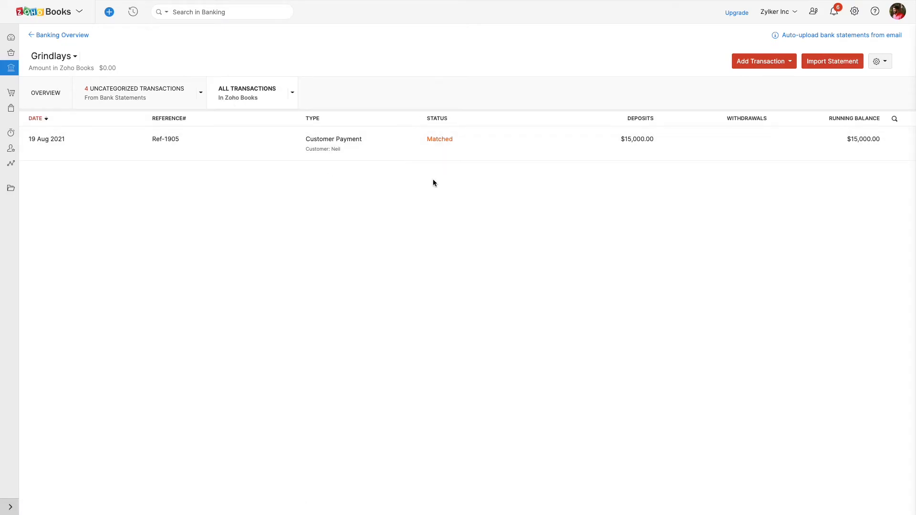
click(148, 92)
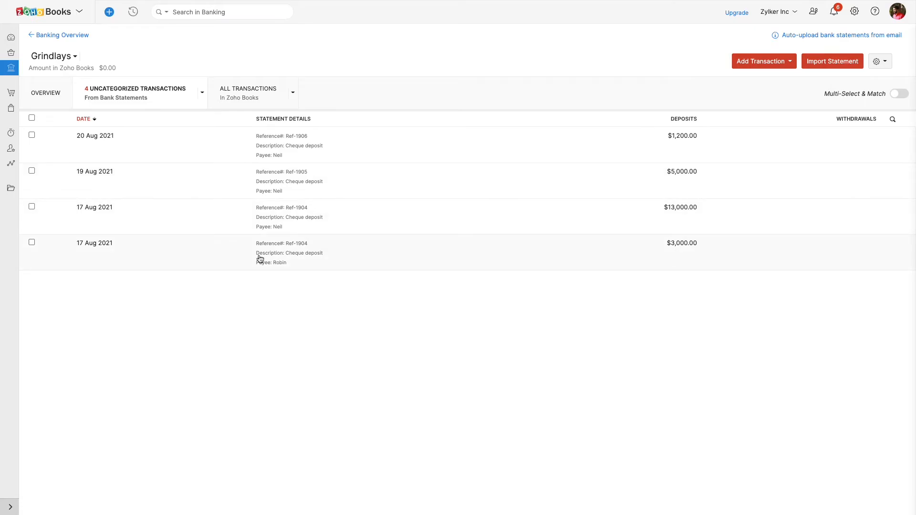
- Match the 19 Aug 2021 deposit of $5,000.00 with the best-match invoice of the same amount
click(290, 196)
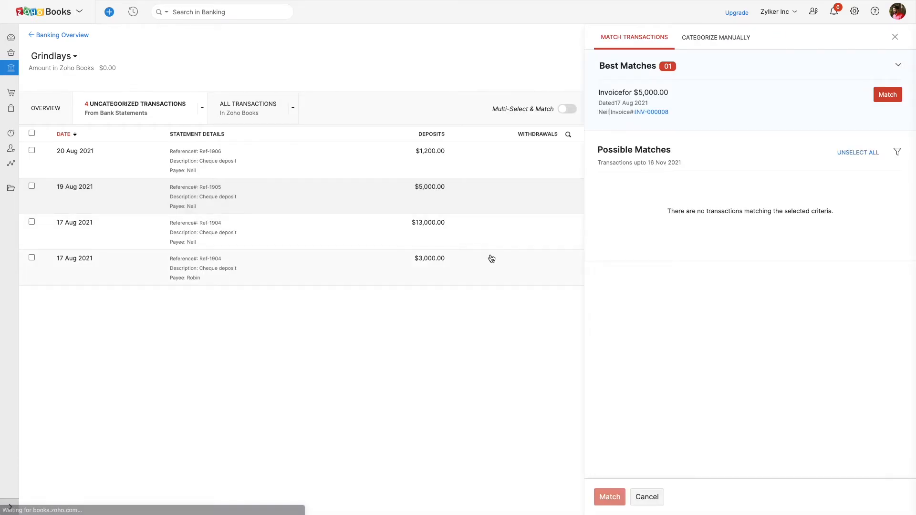
click(888, 95)
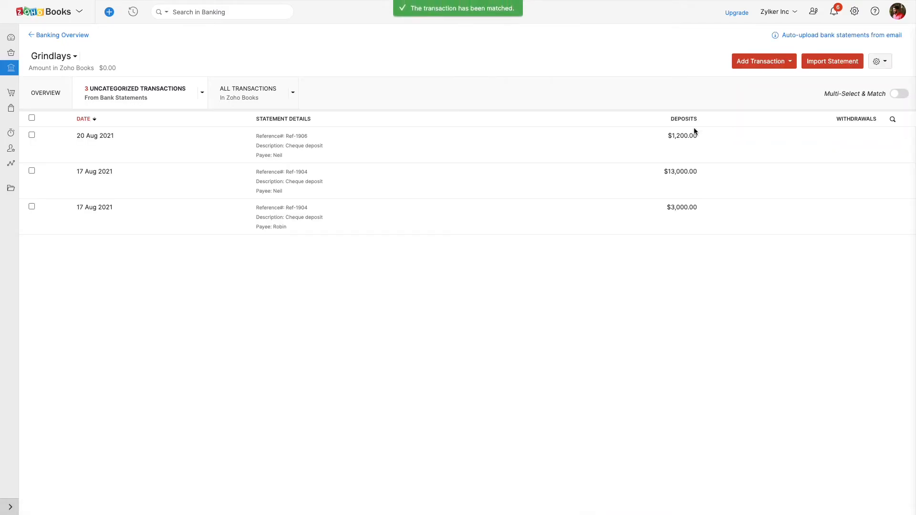
- Manually categorize the 20 Aug 2021 deposit of $1,200.00 as a Customer Advance from the customer named as its payee
click(292, 157)
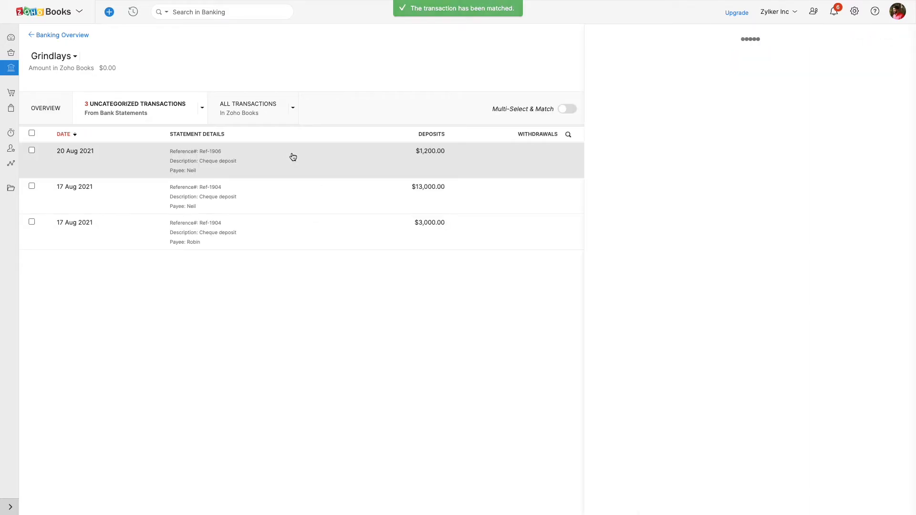
click(653, 48)
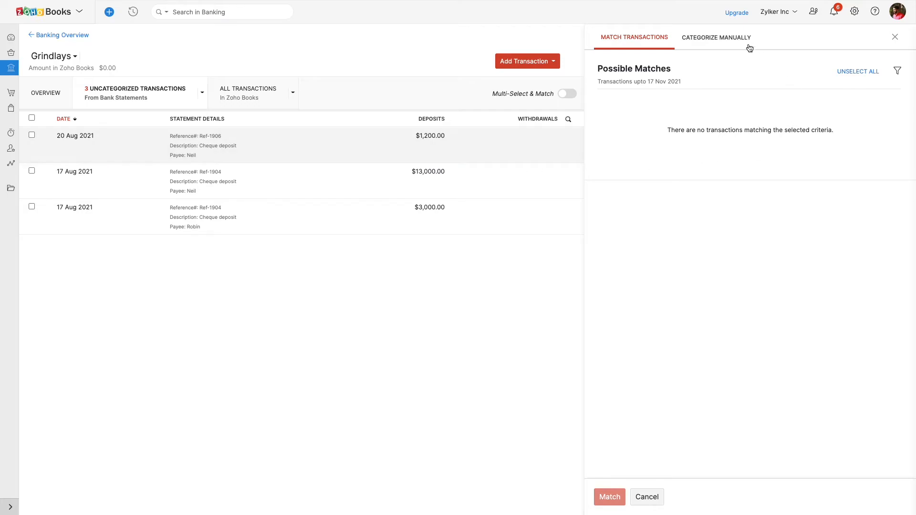
click(735, 39)
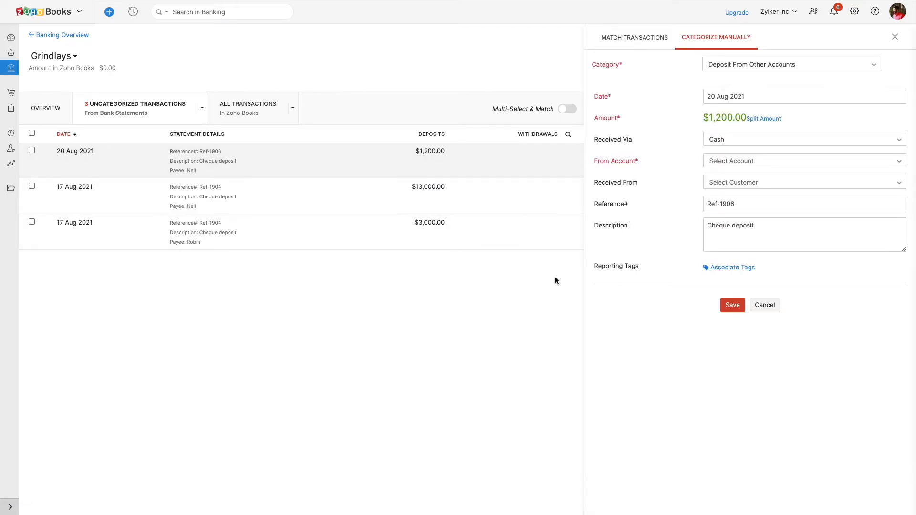
click(736, 70)
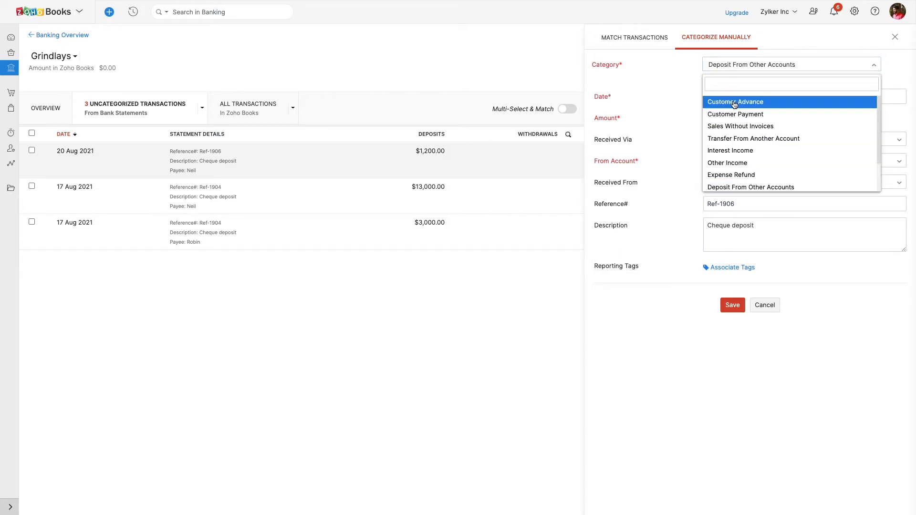
click(740, 106)
click(743, 68)
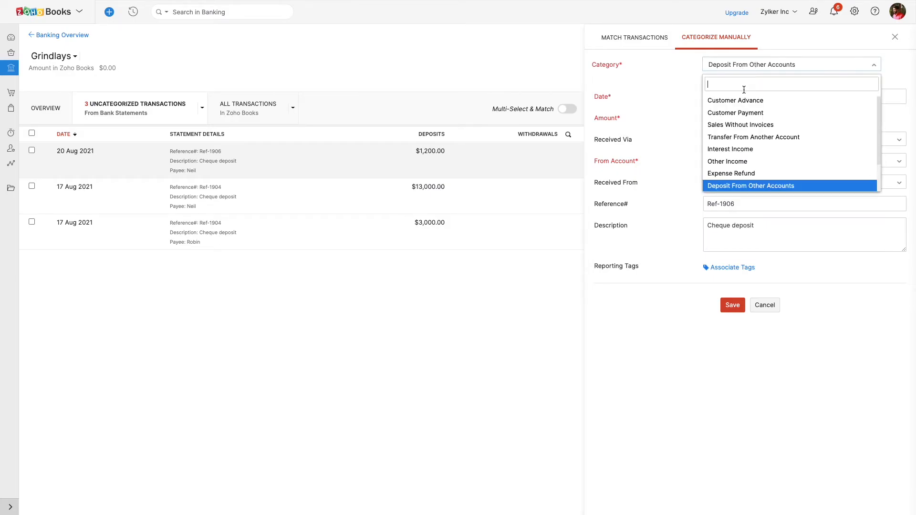
click(747, 100)
click(743, 96)
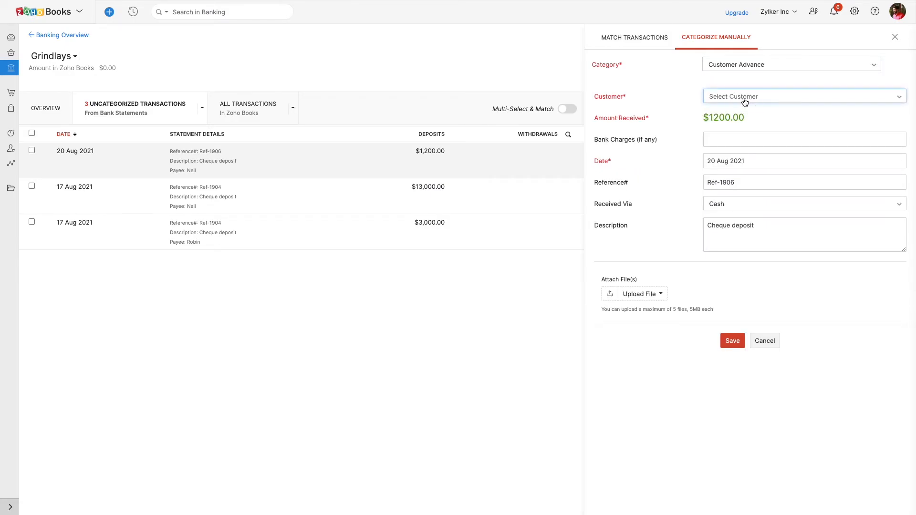
click(740, 145)
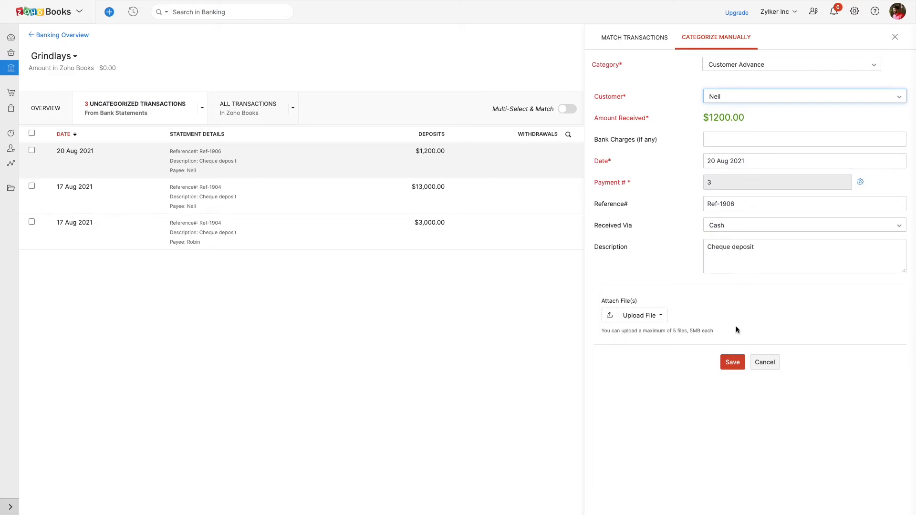
click(734, 362)
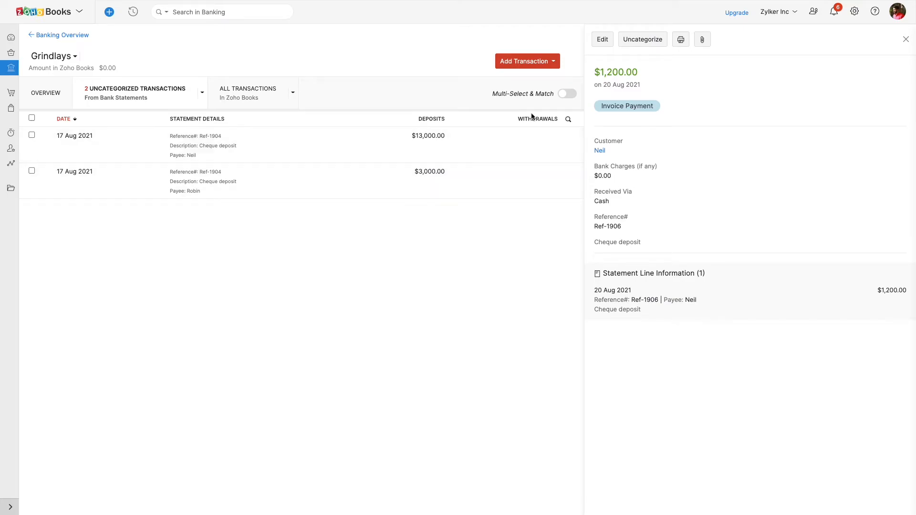
click(905, 39)
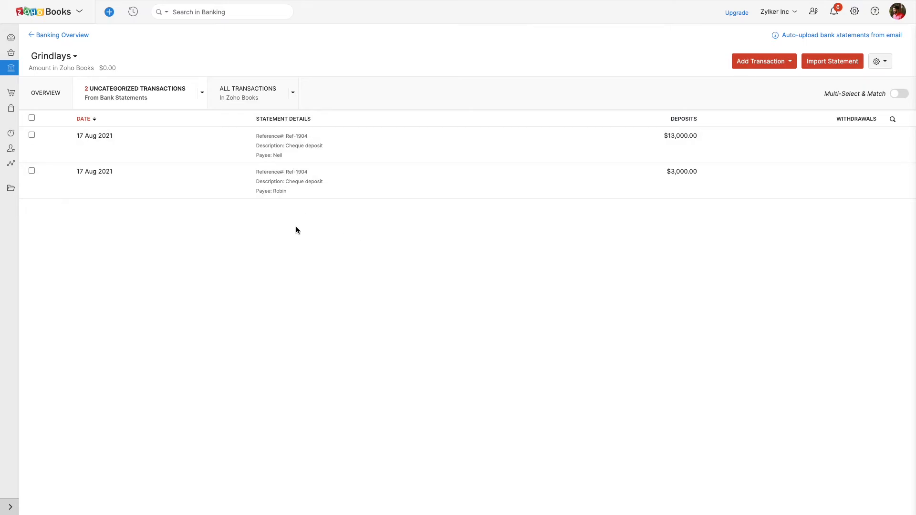
- Match the 17 Aug 2021 deposit of $13,000.00 with its best-match invoice and show all transactions of the account
click(321, 150)
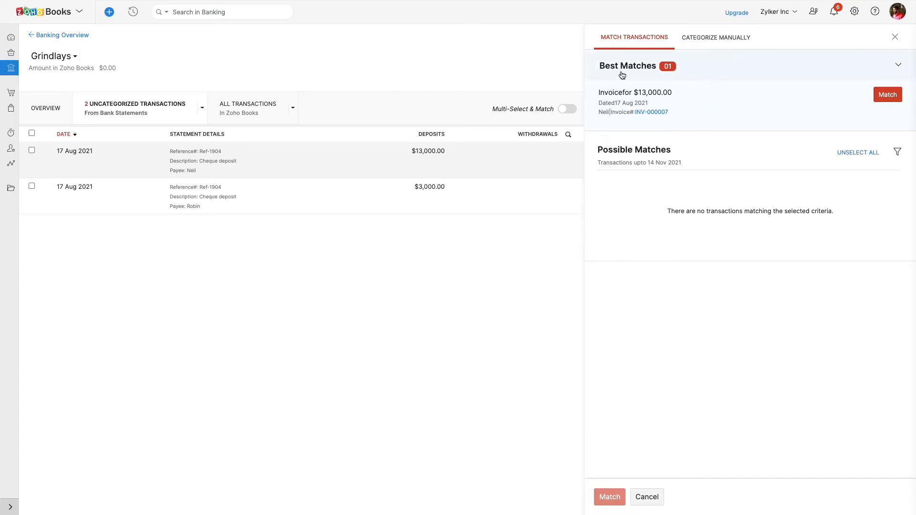
click(884, 100)
click(232, 91)
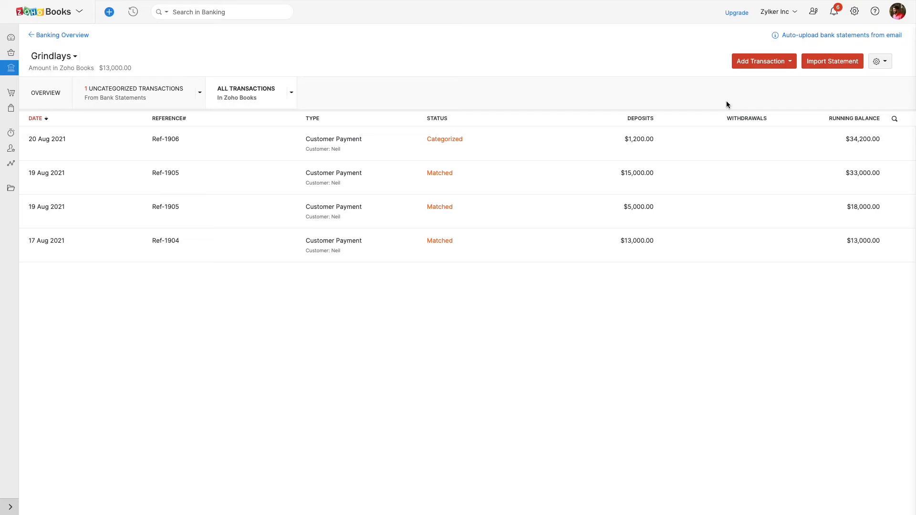
click(771, 61)
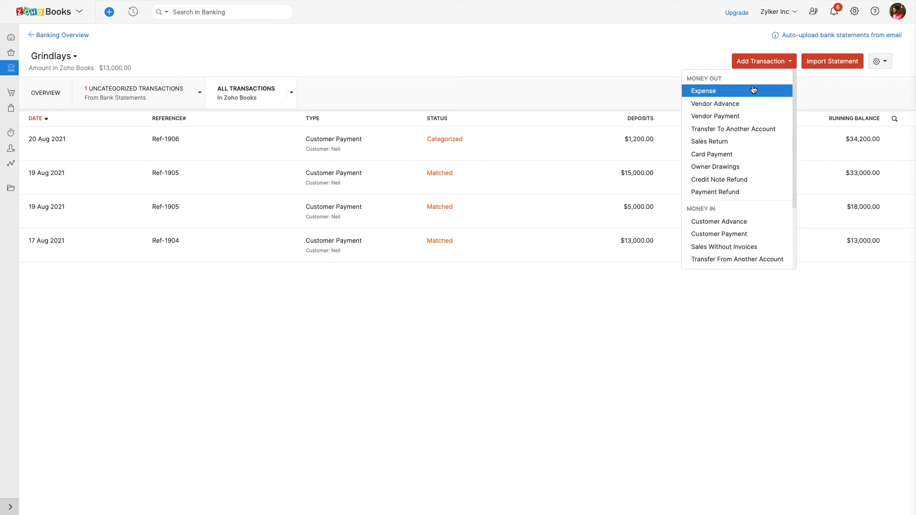
click(739, 221)
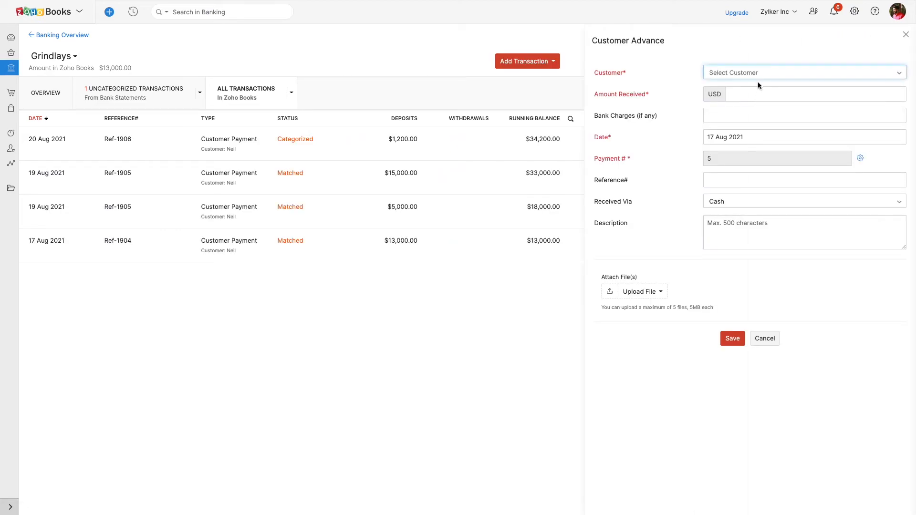
click(905, 34)
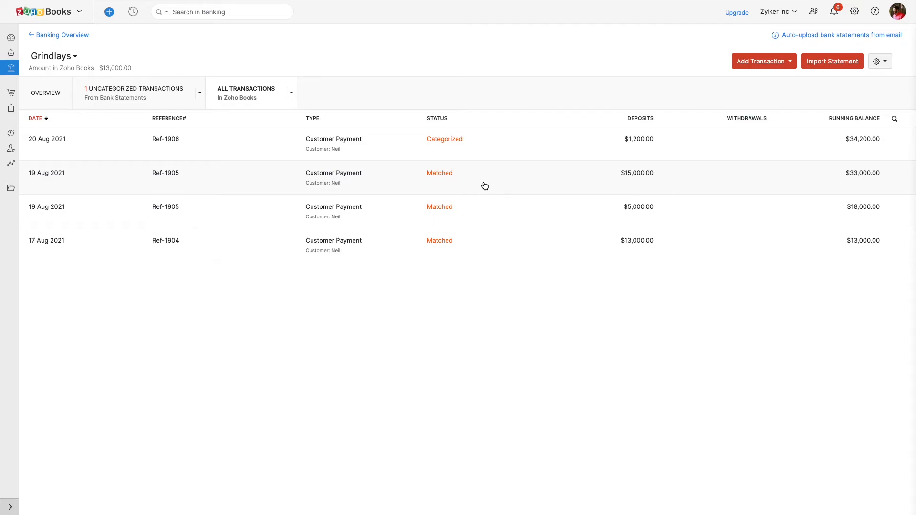
- Start a manual Customer Advance transaction for the existing customer with an amount received of 1000 USD
click(760, 65)
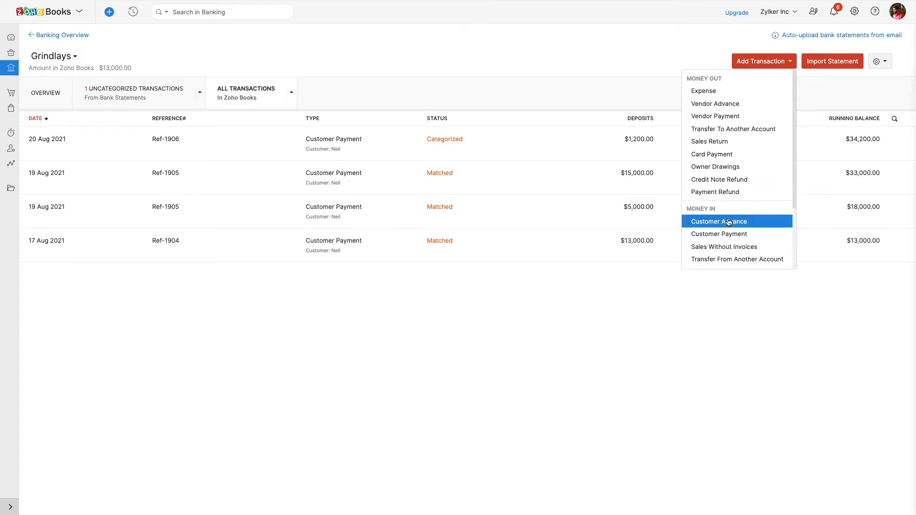
scroll(730, 220, down, 3)
scroll(730, 220, up, 3)
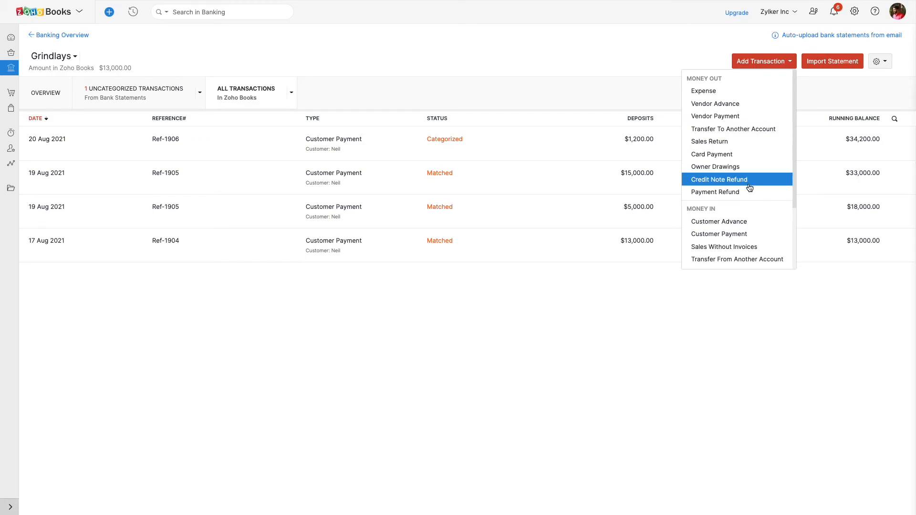
click(752, 224)
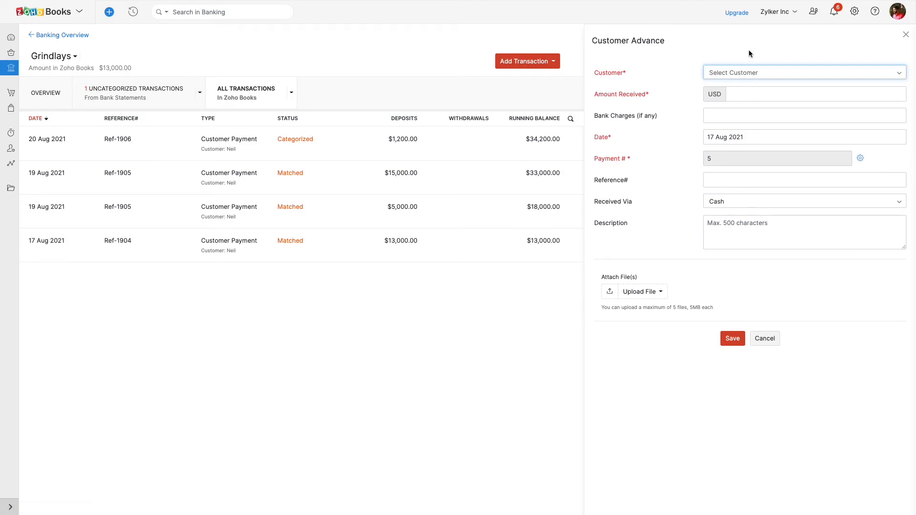
click(760, 76)
click(749, 123)
click(749, 92)
text(1000)
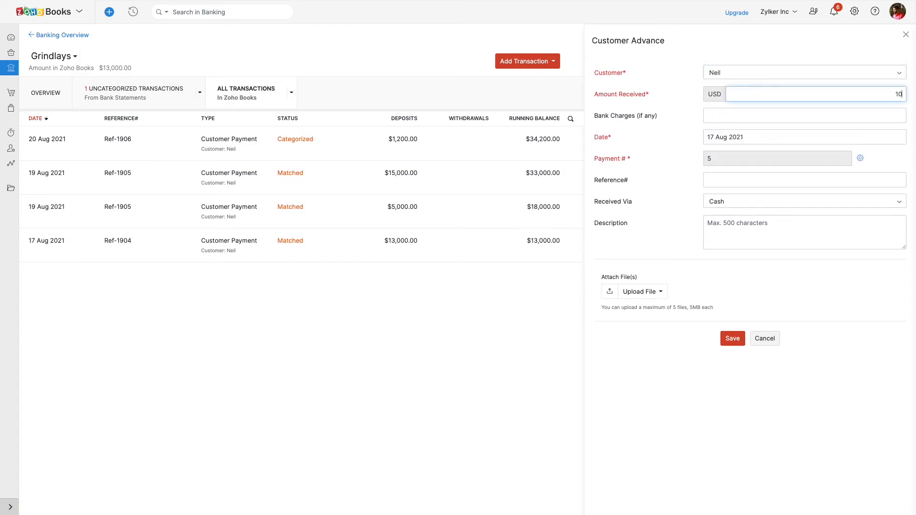
- Enter "offline transaction" as the customer advance's reference, save it and close its details
click(751, 181)
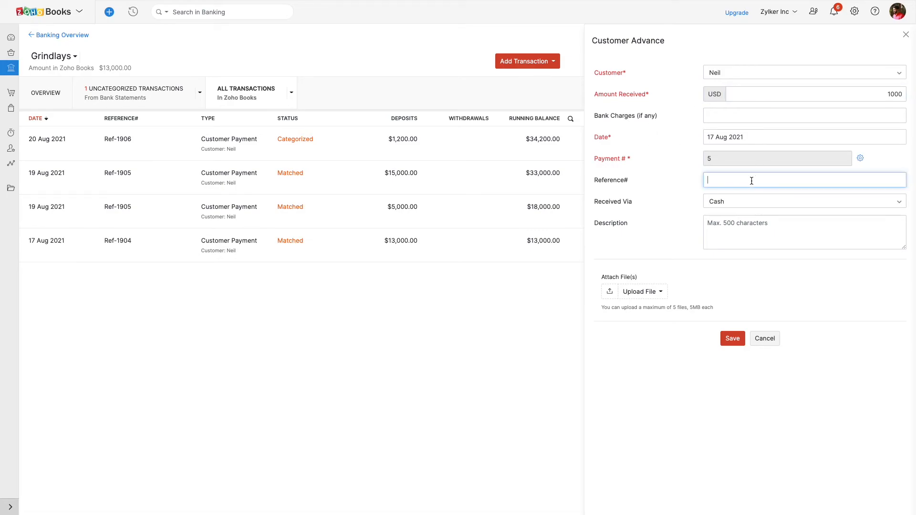
text(offline transactipn)
key(BackSpace)
key(BackSpace)
text(on)
click(730, 338)
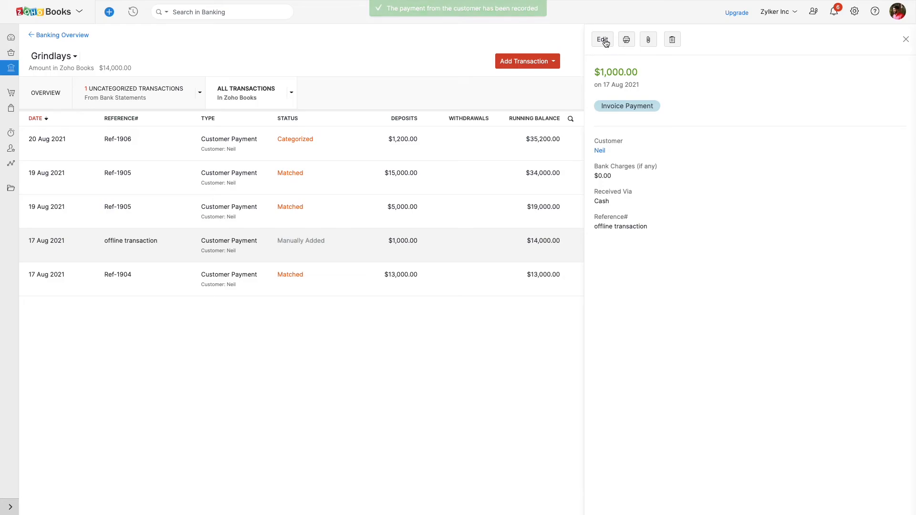
click(907, 39)
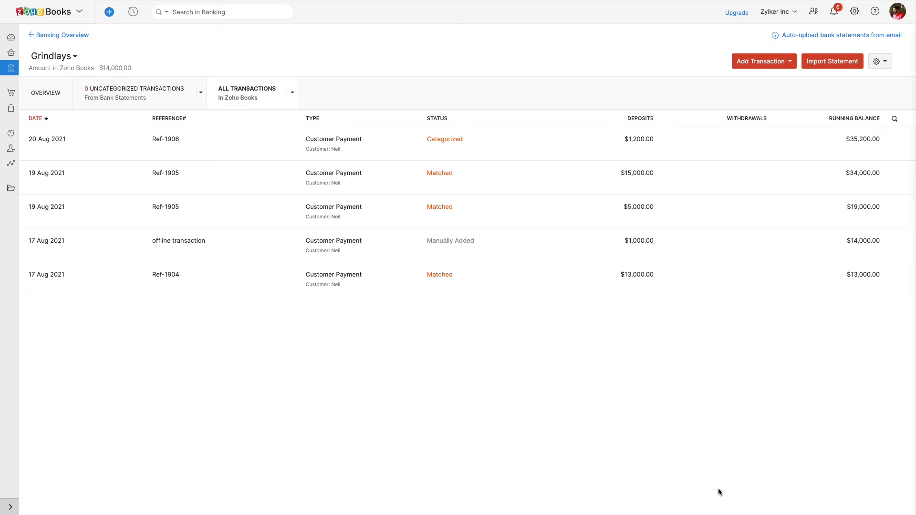
- Open the account reconciliation page for Grindlays and review the listed reconciliation steps
click(881, 61)
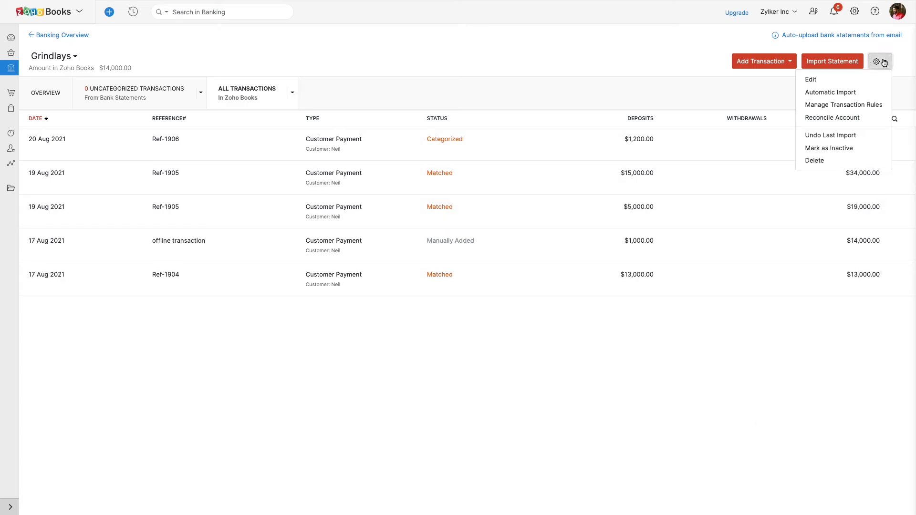
click(857, 117)
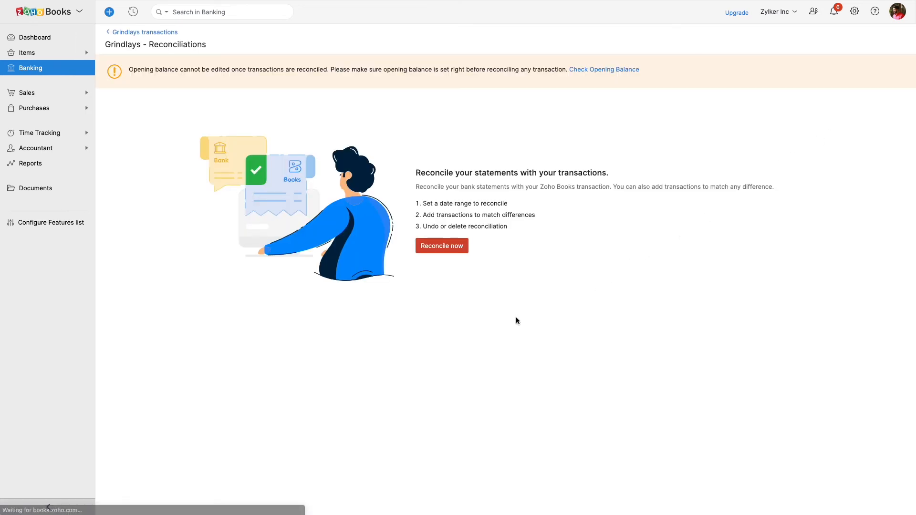
drag(423, 202, 546, 227)
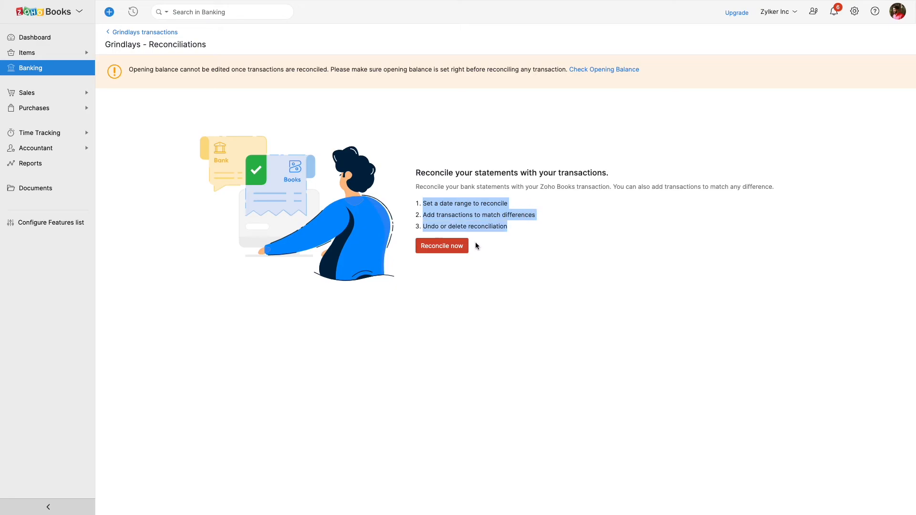
click(460, 249)
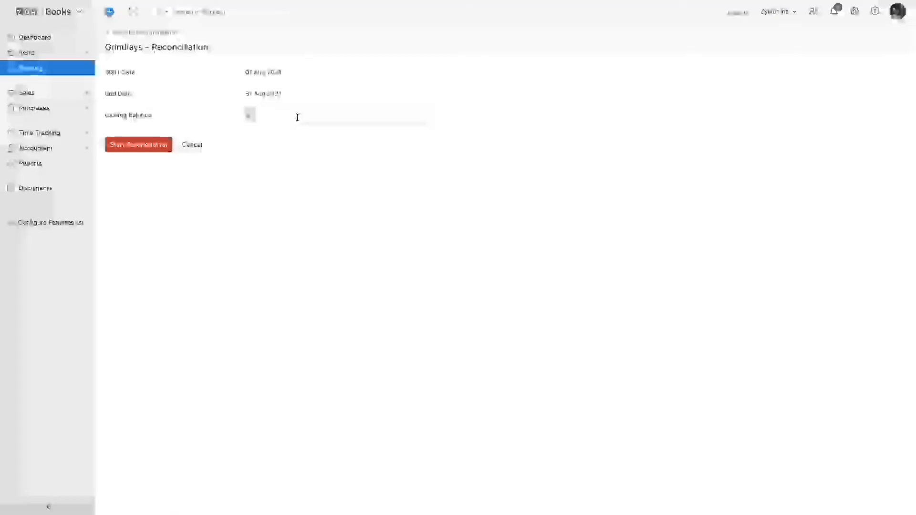
text(968)
text(00)
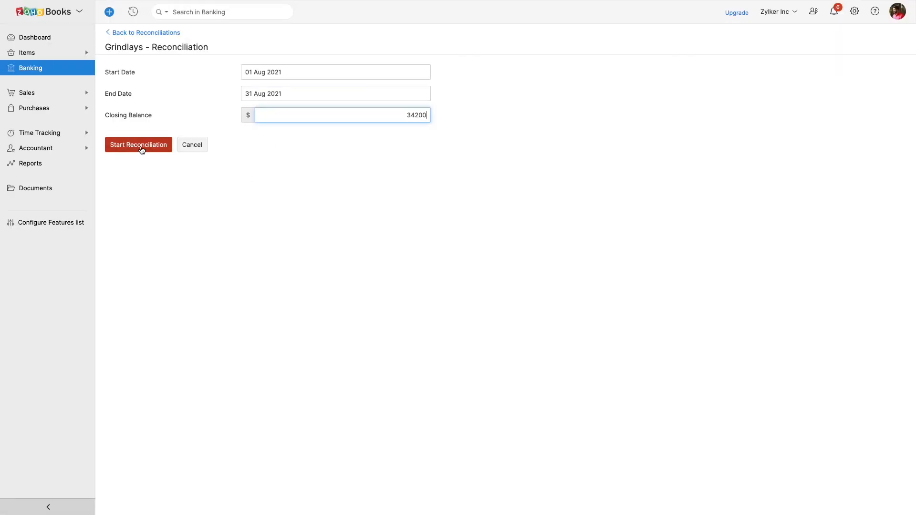
click(141, 150)
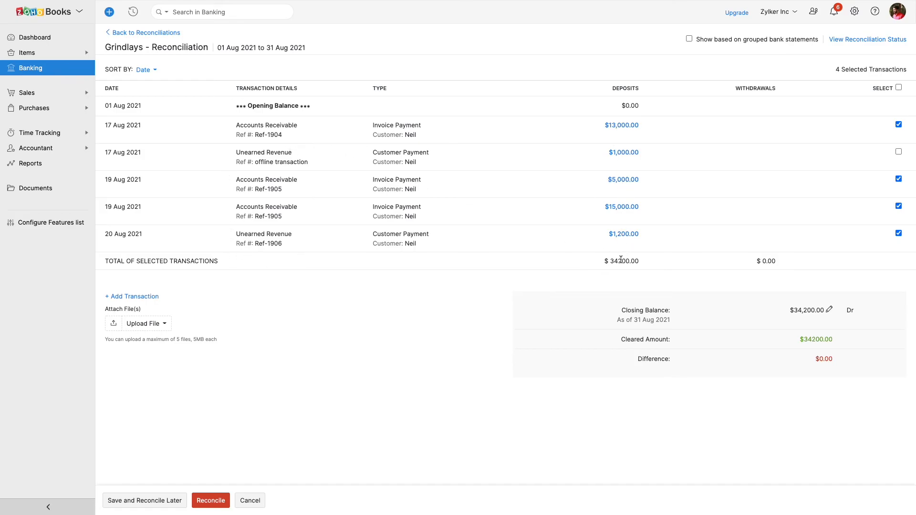
drag(639, 261, 577, 258)
click(141, 32)
click(108, 33)
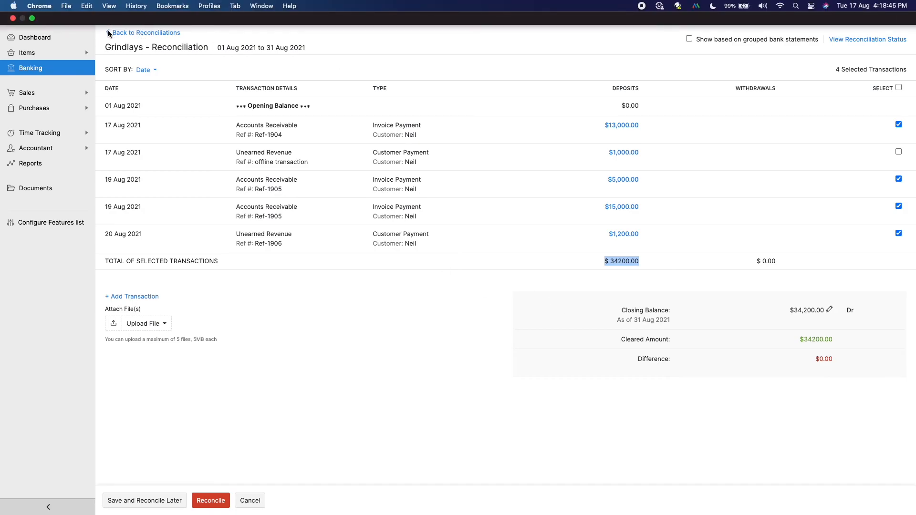
click(109, 33)
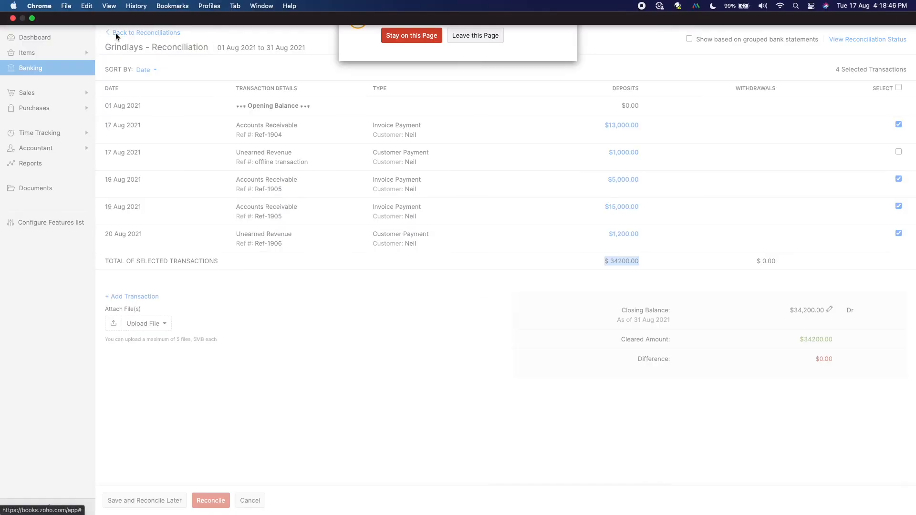
click(469, 36)
- Reconcile the Grindlays account for 01 Aug 2021 to 31 Aug 2021 with a closing balance of $34,200
click(437, 248)
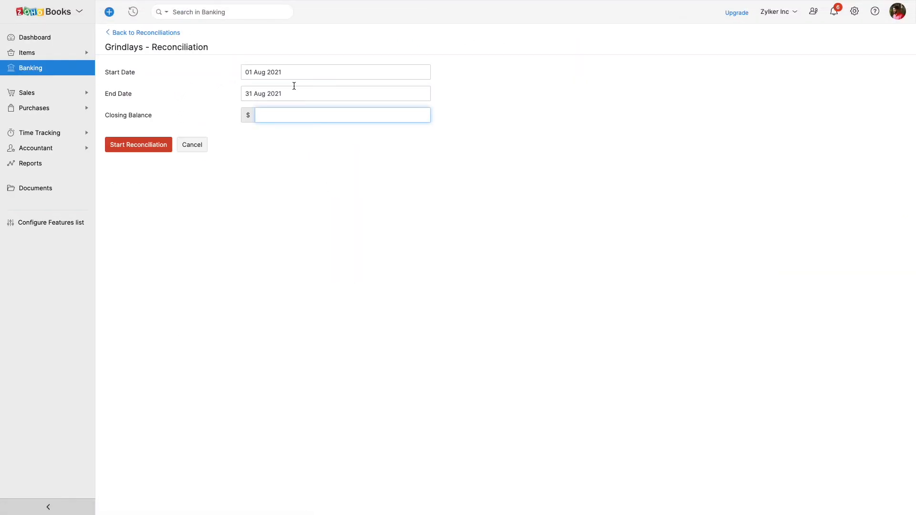
click(299, 115)
text(34200)
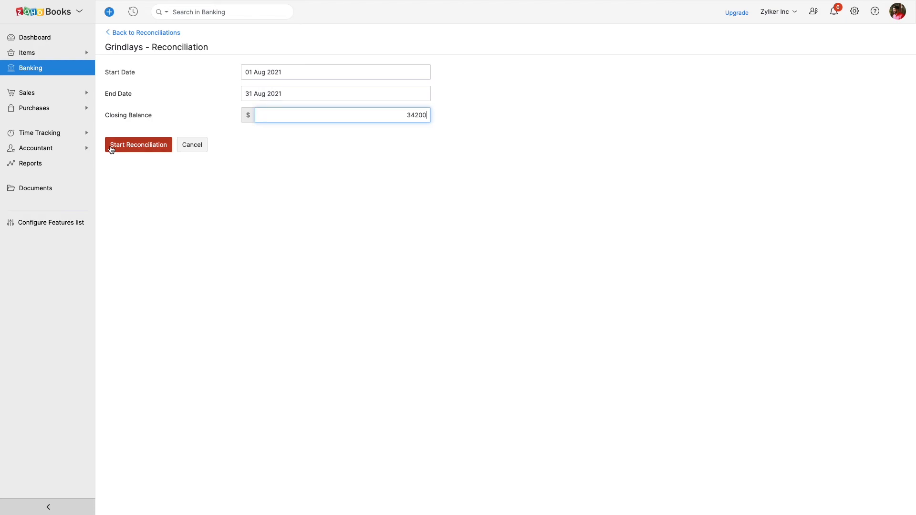
click(111, 148)
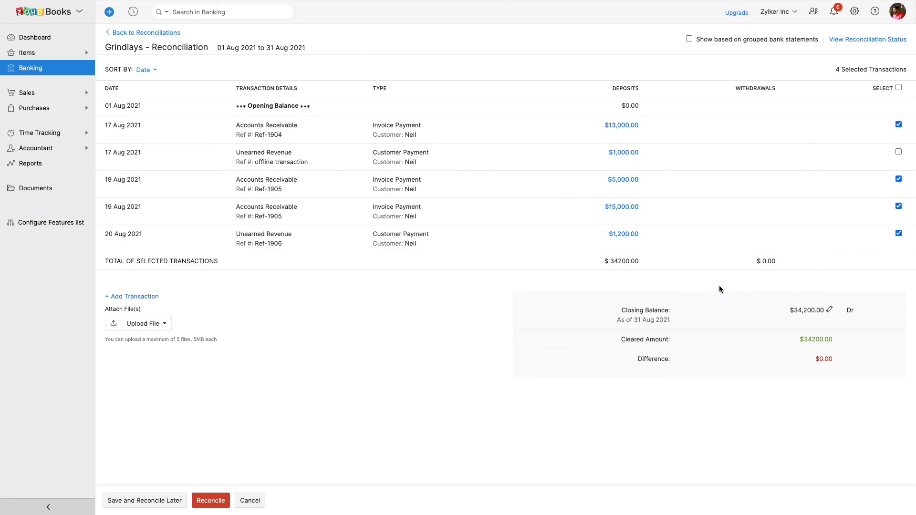
click(830, 310)
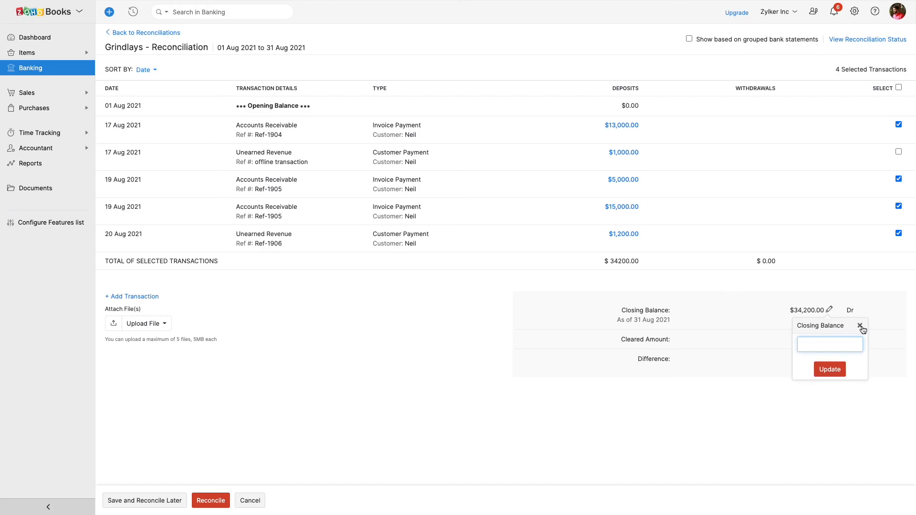
click(860, 325)
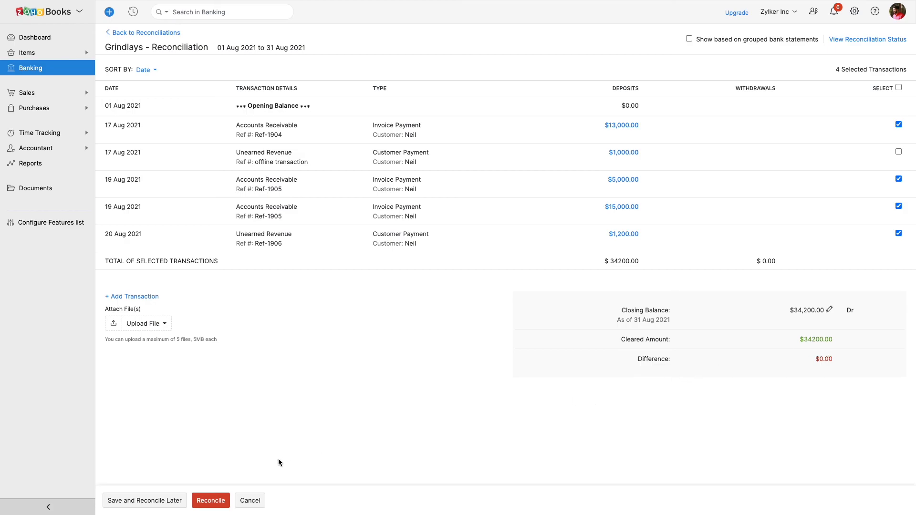
click(204, 496)
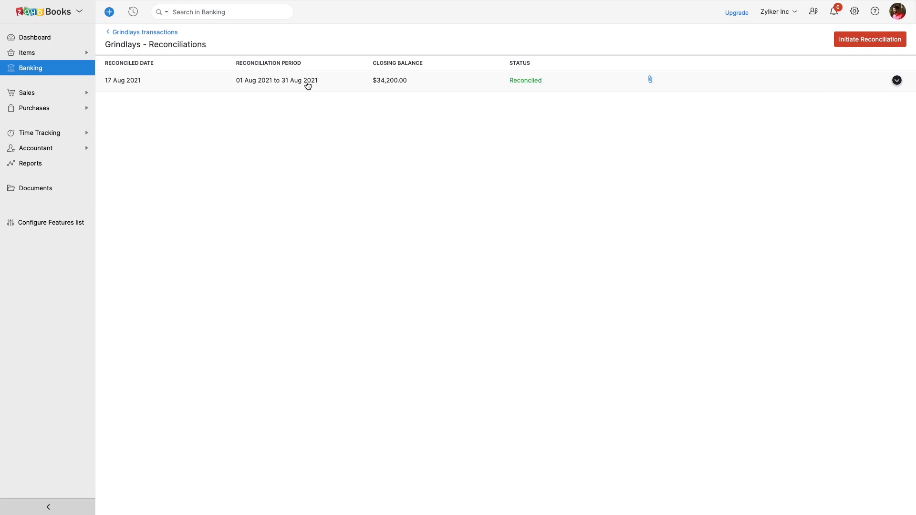
- Return to the Grindlays transactions and check which entries carry the reconciled mark in their status
click(122, 32)
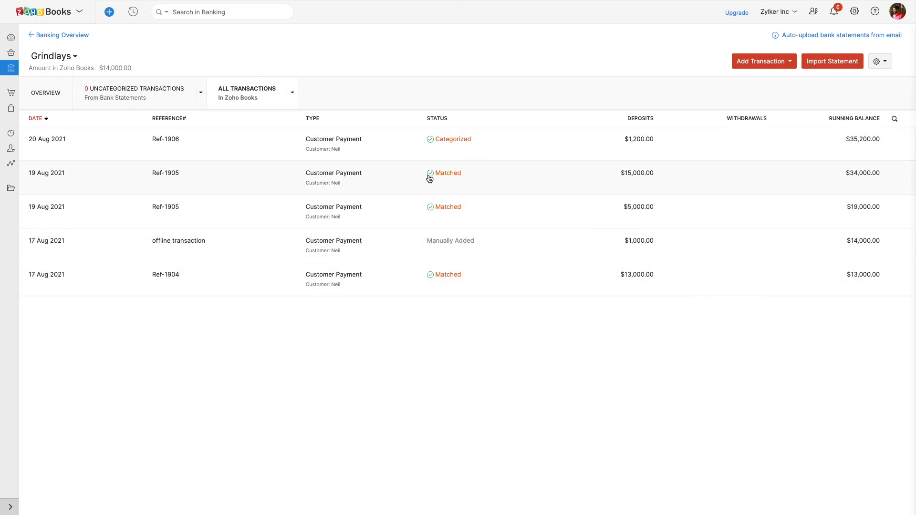
mouse_move(433, 279)
mouse_move(435, 141)
key(ctrl+Left)
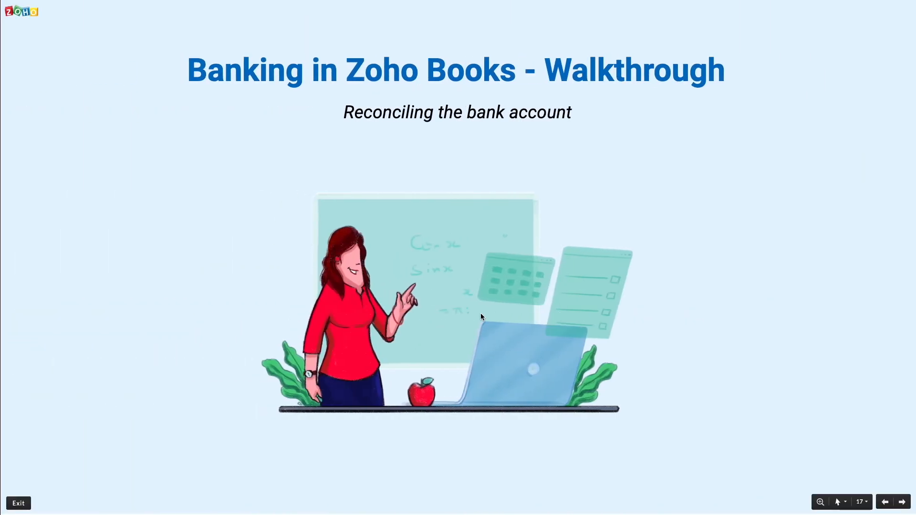
key(Right)
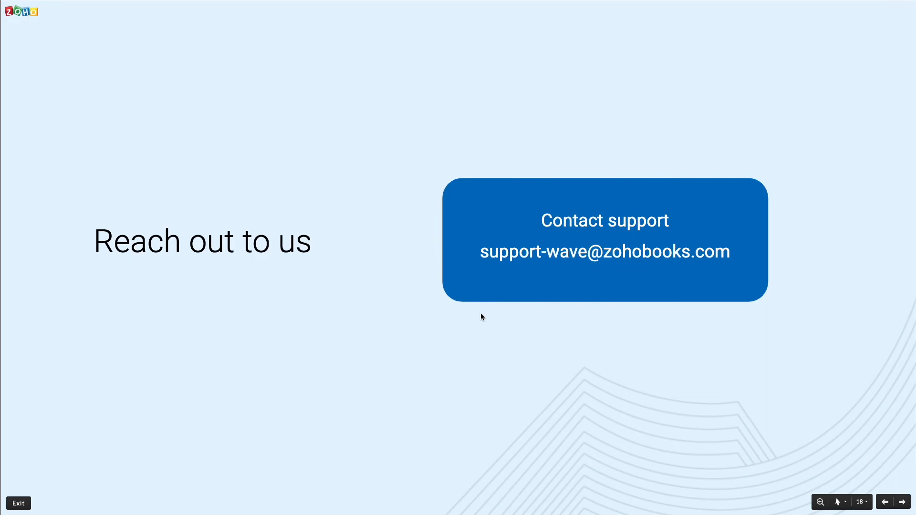